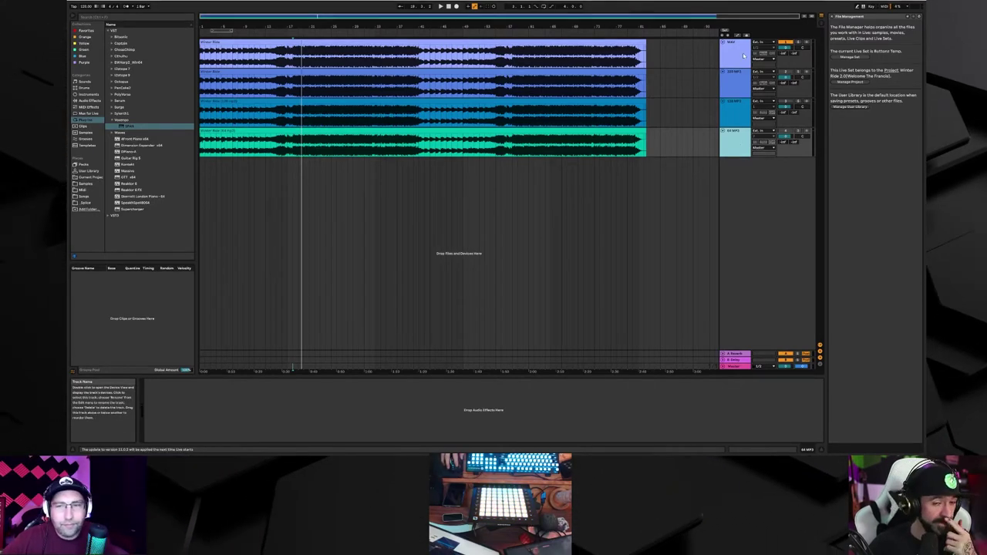
# Play the WAV track, hold its spectrum in the first SPAN window on the Master, and park that window at the far left
pyautogui.click(736, 55)
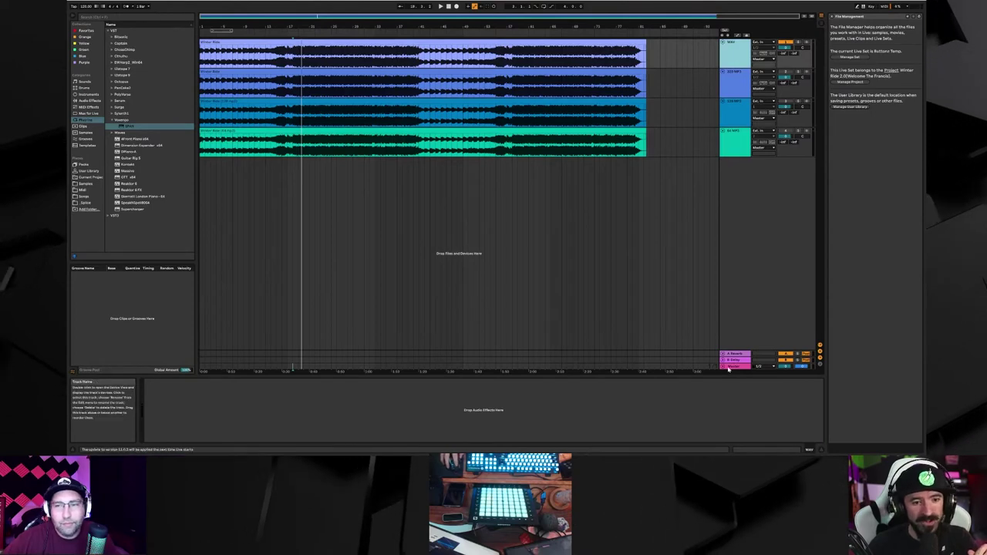
pyautogui.click(294, 368)
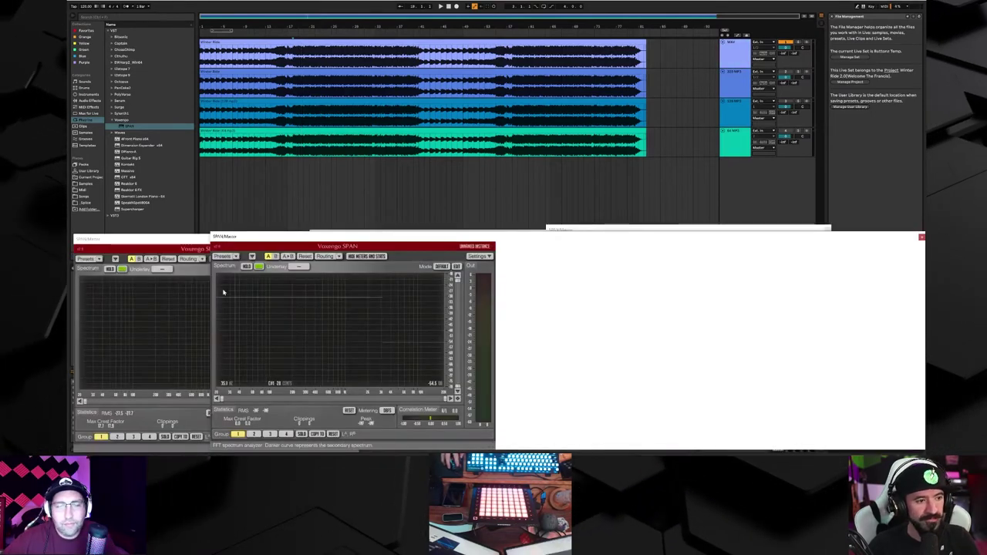
pyautogui.moveTo(198, 238); pyautogui.dragTo(455, 118)
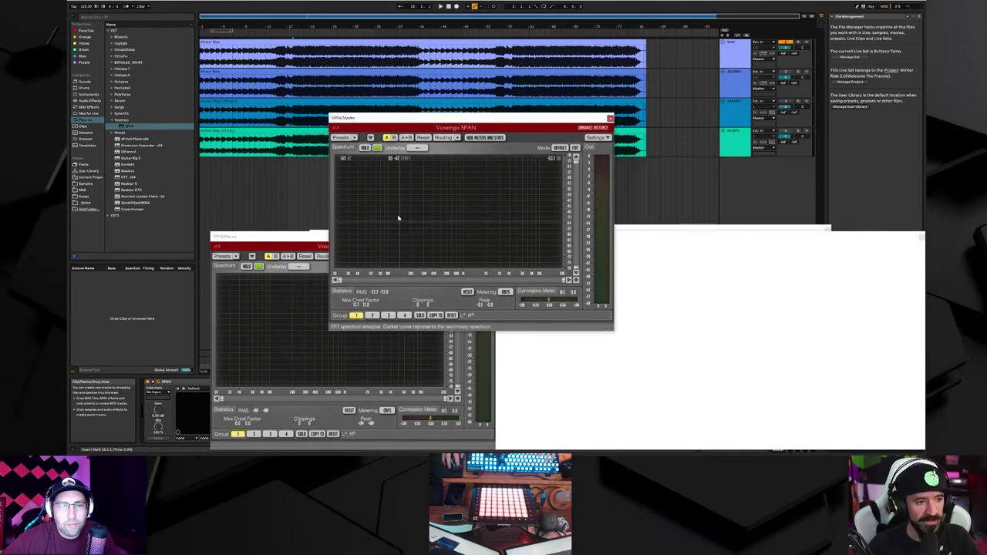
pyautogui.moveTo(425, 121); pyautogui.dragTo(340, 114)
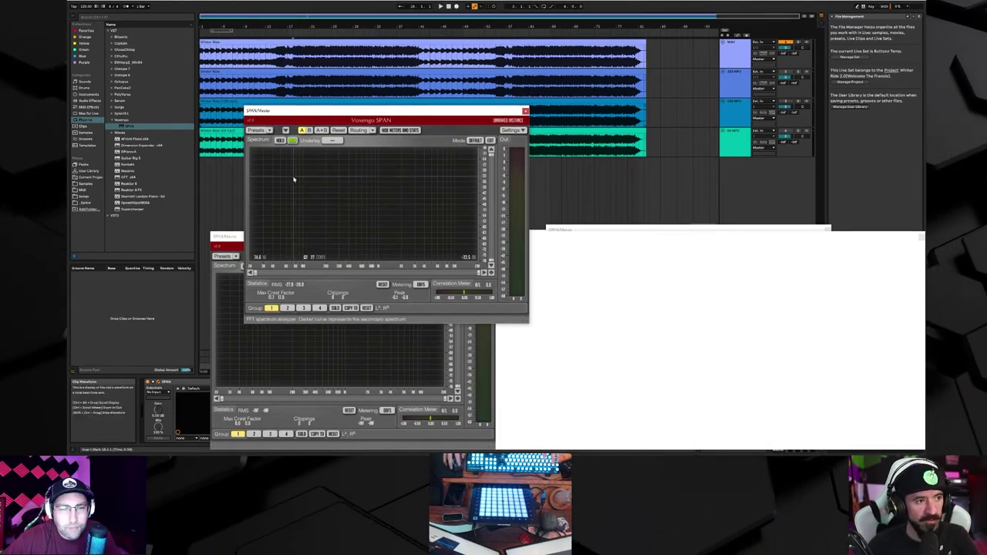
pyautogui.press('space')
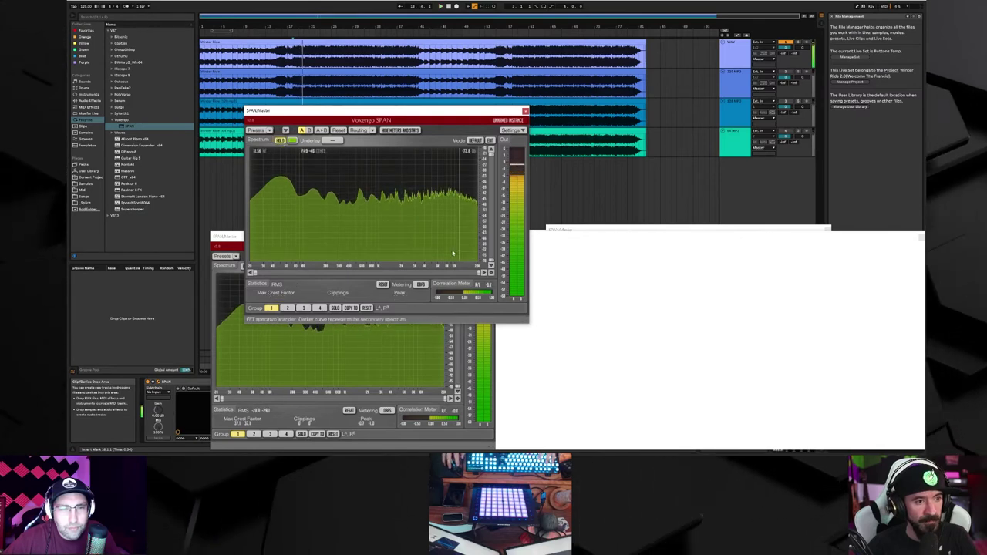
pyautogui.moveTo(405, 114); pyautogui.dragTo(228, 207)
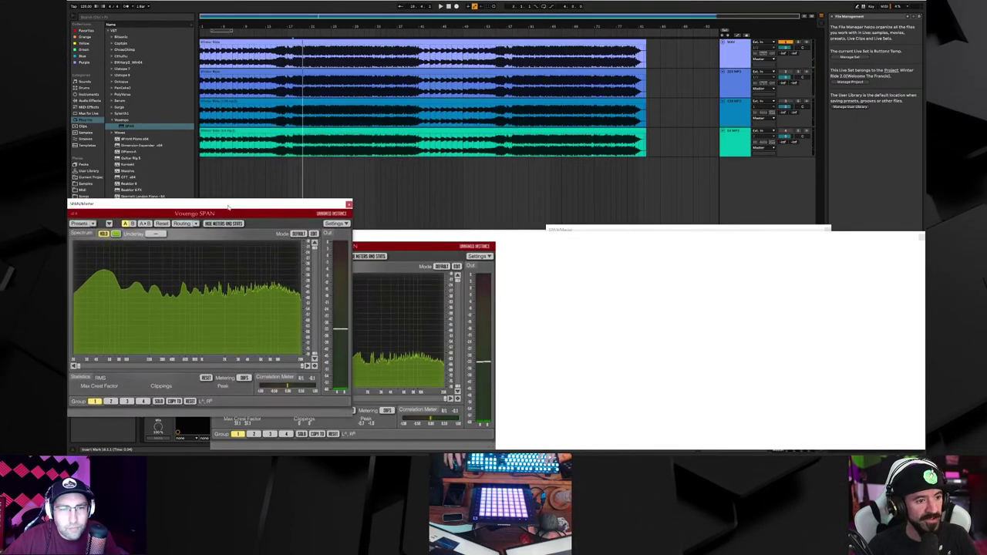
# Close the oversized, partly blank SPAN window and line up the next SPAN window beside the held WAV spectrum
pyautogui.moveTo(410, 239); pyautogui.dragTo(388, 184)
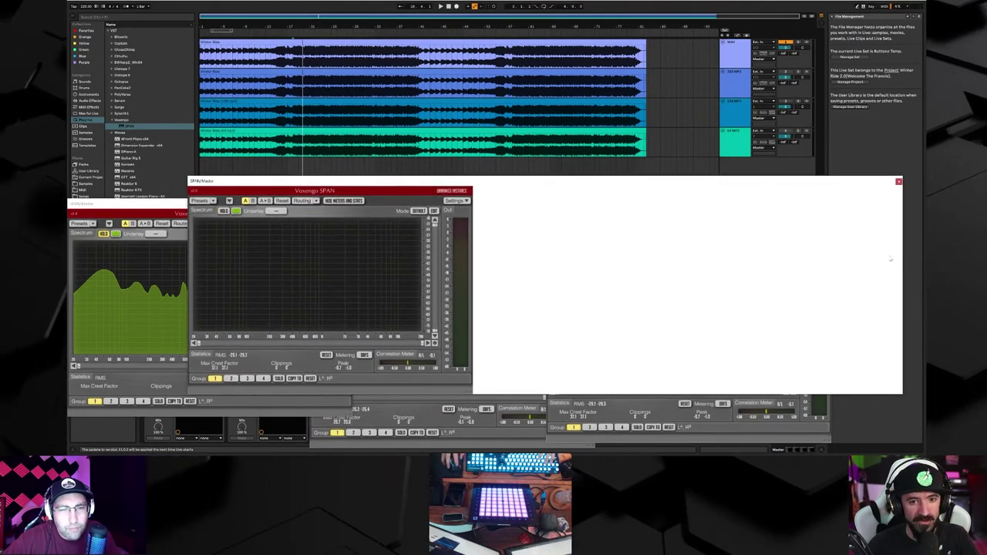
pyautogui.click(898, 182)
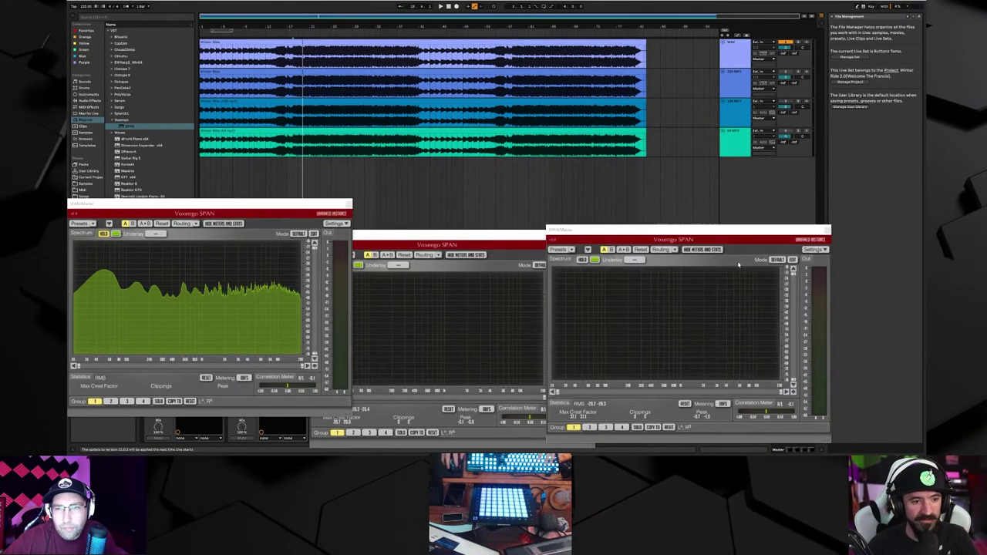
pyautogui.moveTo(476, 240); pyautogui.dragTo(475, 204)
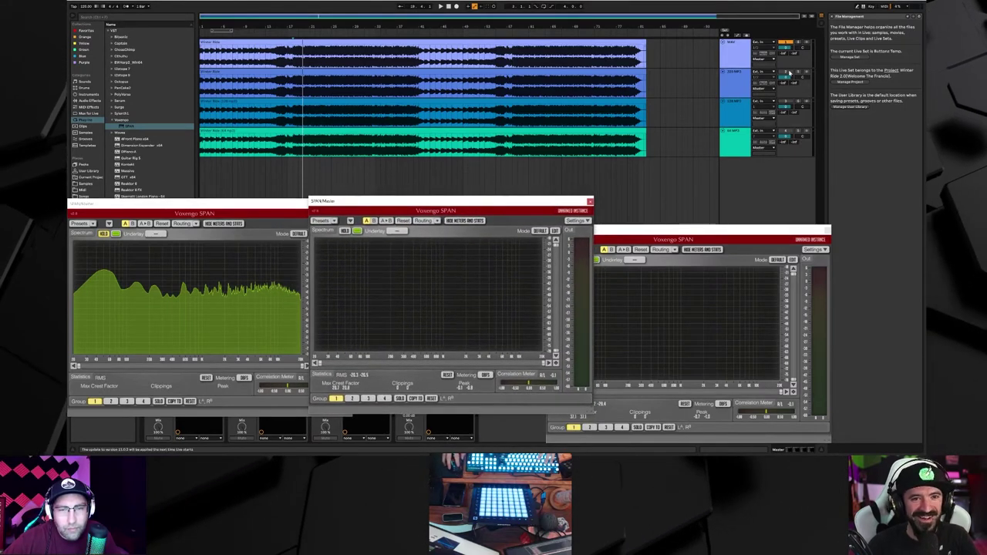
# Activate only the second track, play the same section, and hold its spectrum in the second SPAN window before stopping playback
pyautogui.click(789, 71)
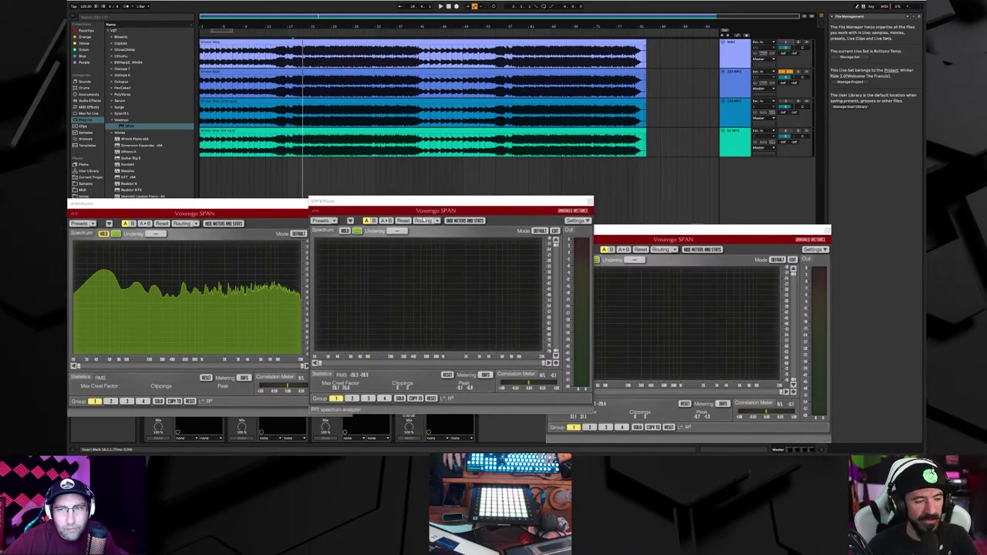
pyautogui.press('space')
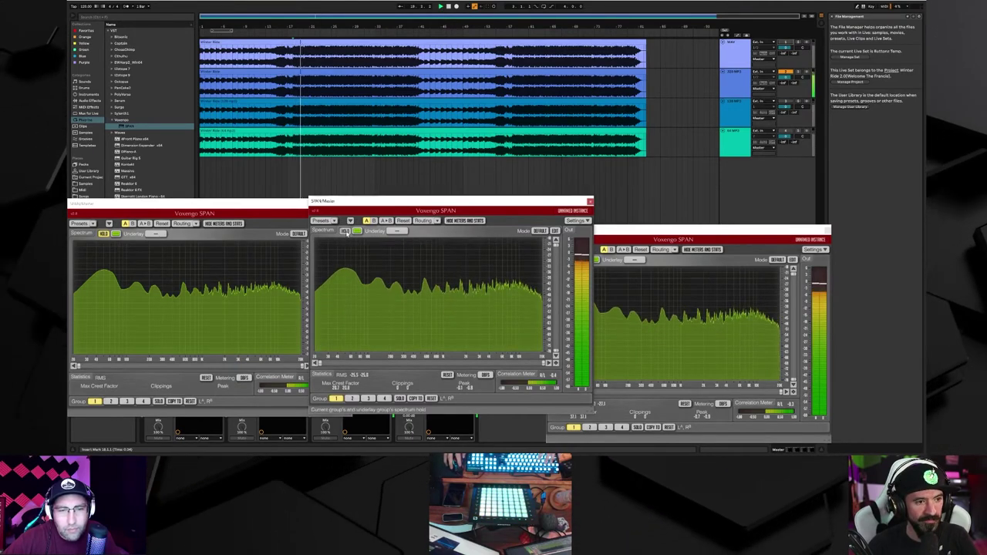
pyautogui.press('space')
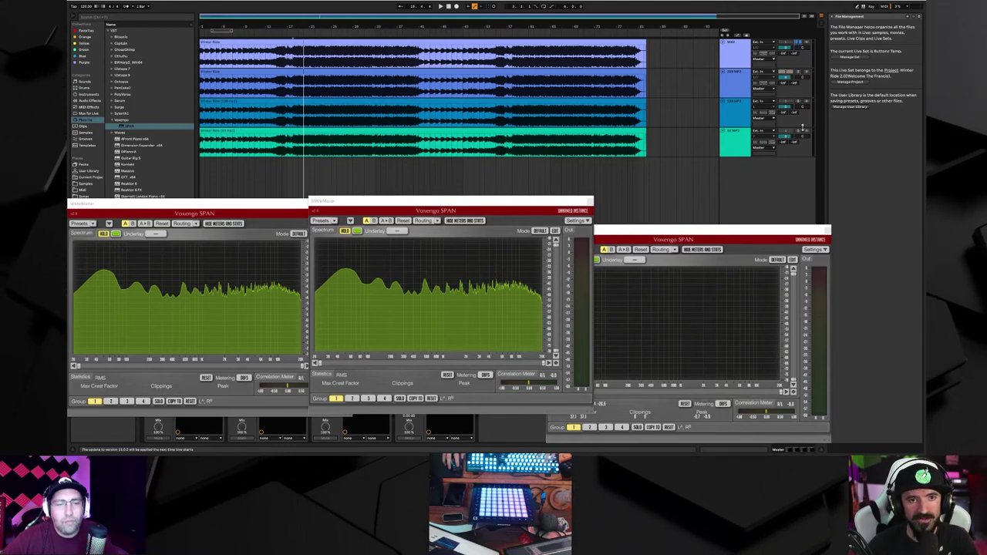
pyautogui.press('space')
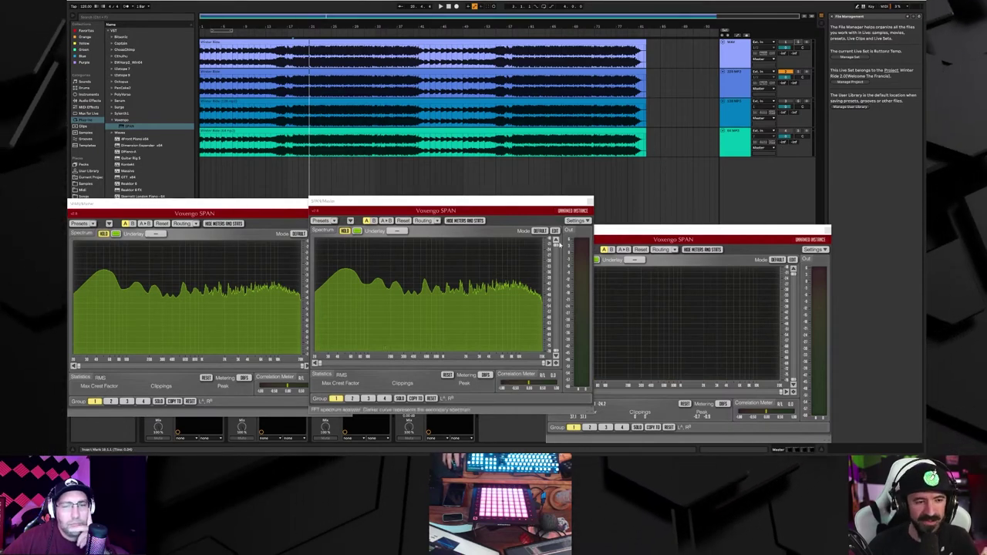
# Activate only the third track, play it, hold its spectrum in the third SPAN window, and place that window beside the other two
pyautogui.click(786, 101)
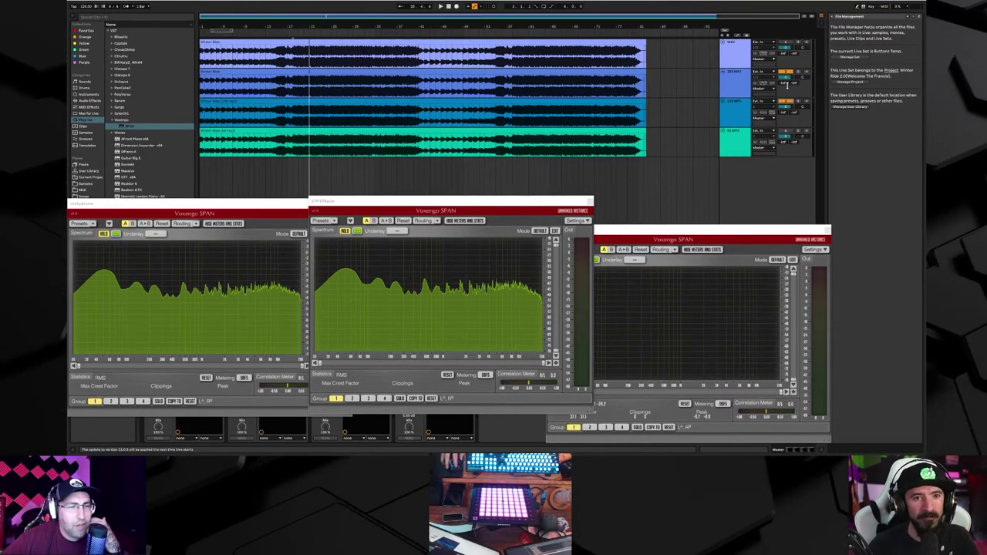
pyautogui.moveTo(711, 235); pyautogui.dragTo(549, 187)
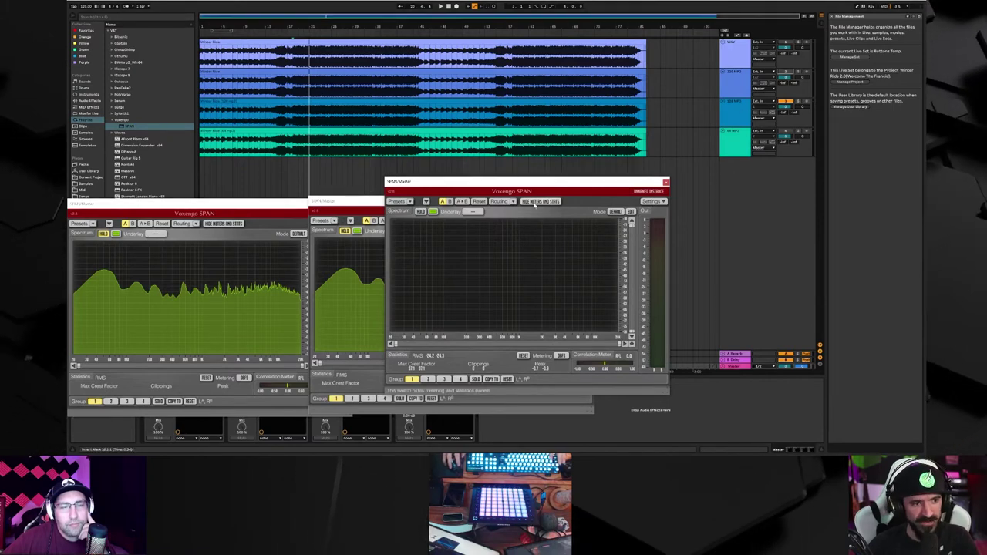
pyautogui.press('space')
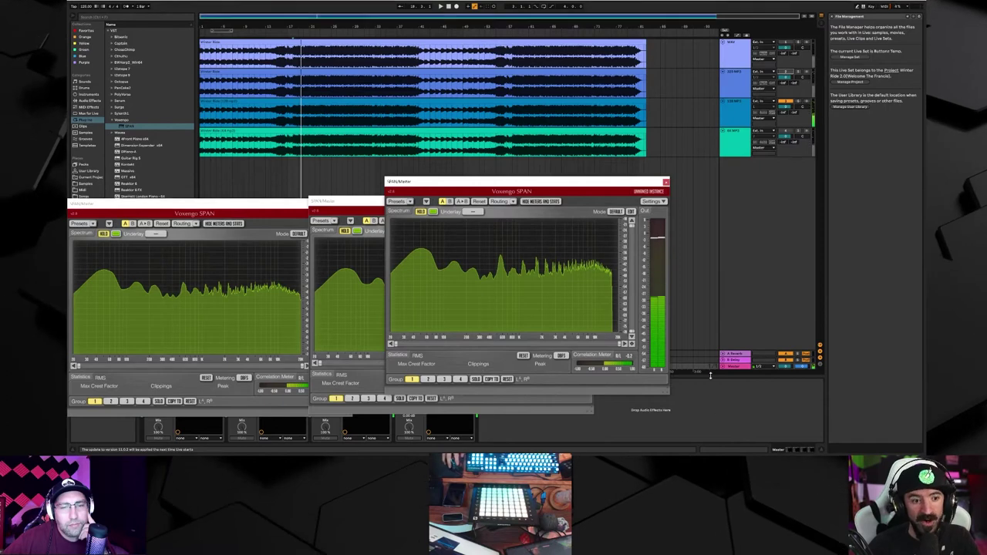
pyautogui.press('space')
pyautogui.moveTo(608, 186); pyautogui.dragTo(747, 212)
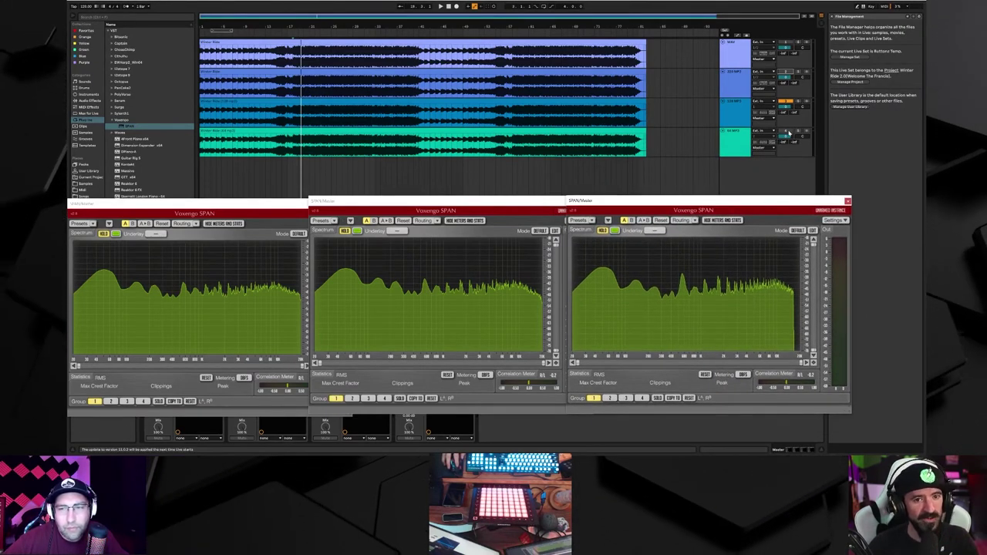
# Activate only the fourth track and open the fourth SPAN instance, clearing the other SPAN windows off the device chain
pyautogui.click(788, 132)
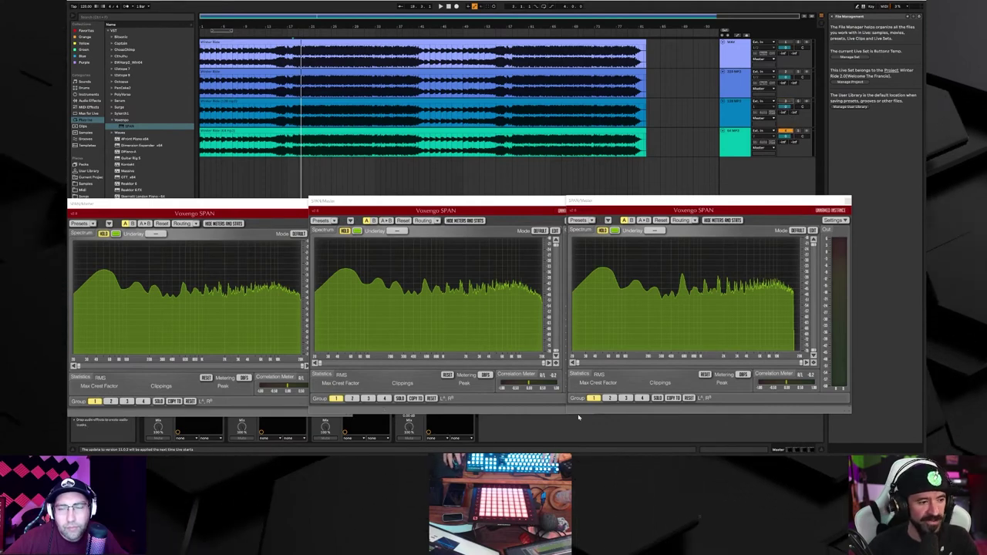
pyautogui.moveTo(279, 204); pyautogui.dragTo(278, 127)
pyautogui.moveTo(453, 202); pyautogui.dragTo(463, 139)
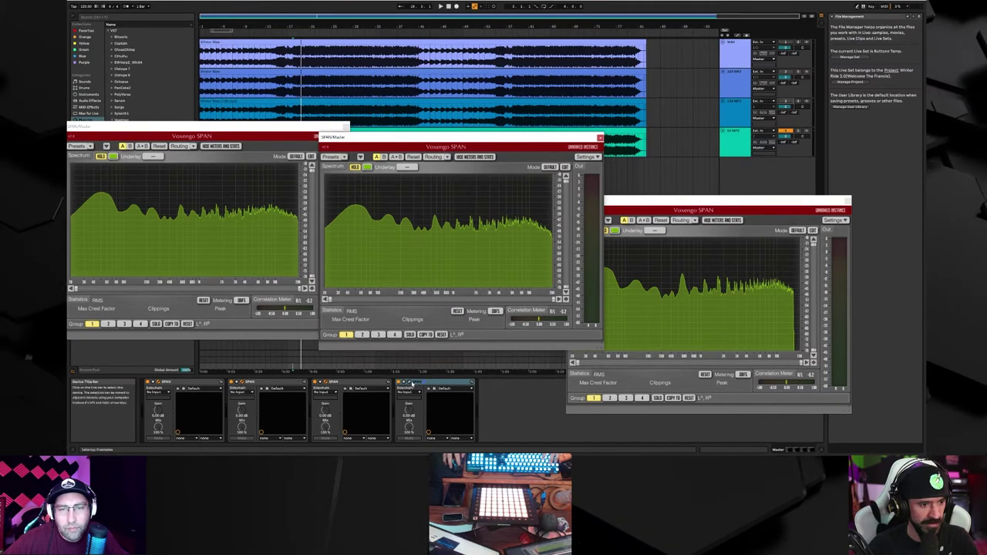
pyautogui.click(413, 383)
pyautogui.moveTo(376, 183); pyautogui.dragTo(541, 169)
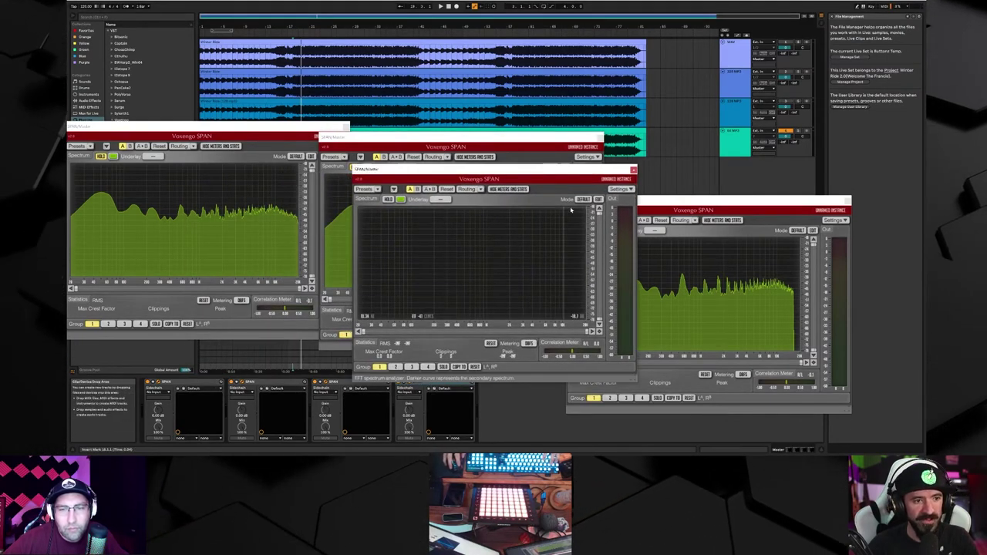
# Play the fourth track, hold its spectrum in the fourth SPAN window, and stop playback
pyautogui.press('space')
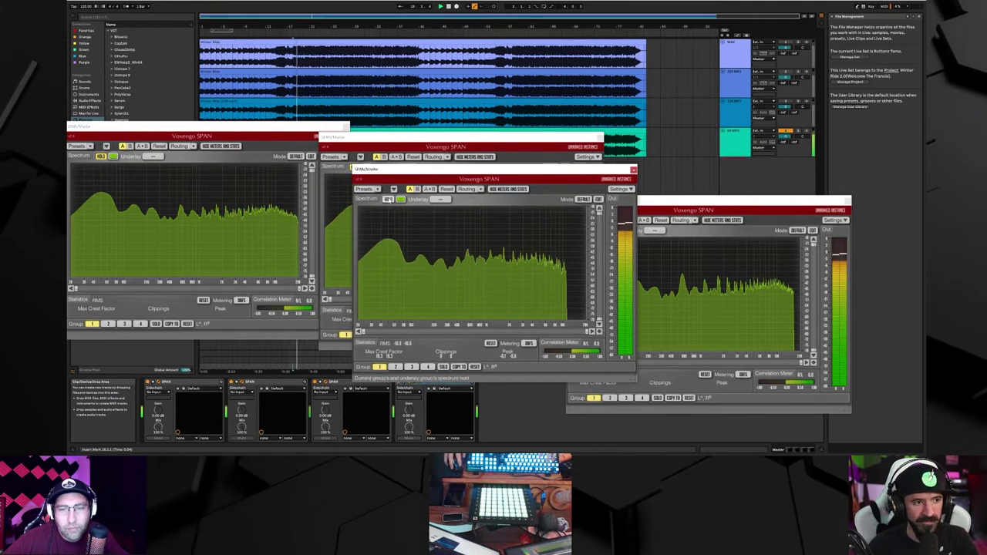
pyautogui.click(389, 200)
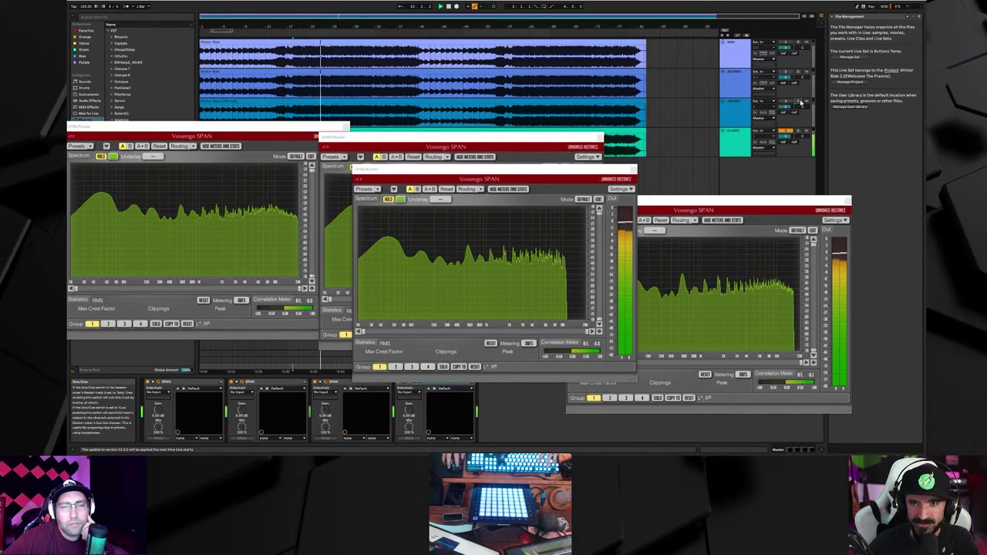
pyautogui.press('space')
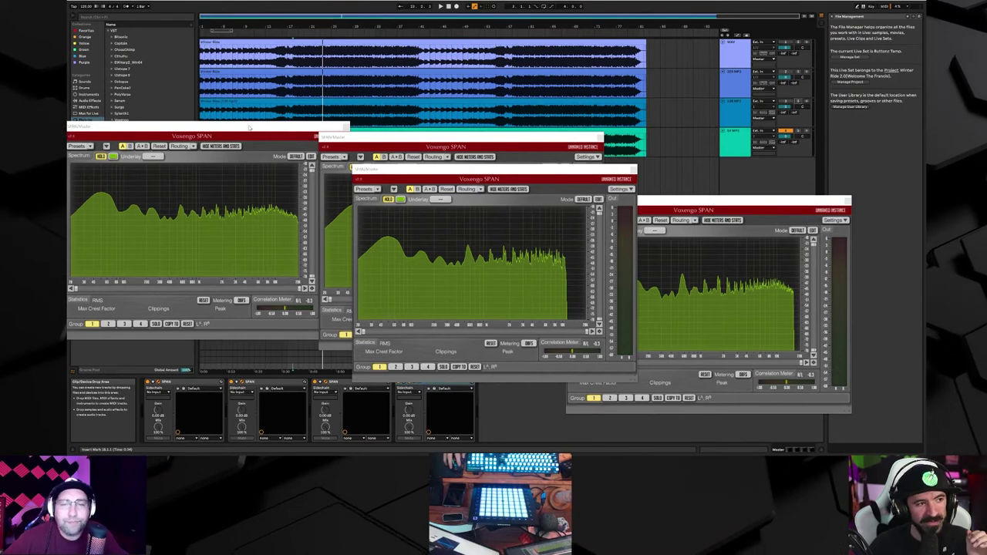
# Arrange the four SPAN windows in a two-by-two grid, with the first and second tracks above the third and fourth
pyautogui.moveTo(249, 129); pyautogui.dragTo(274, 46)
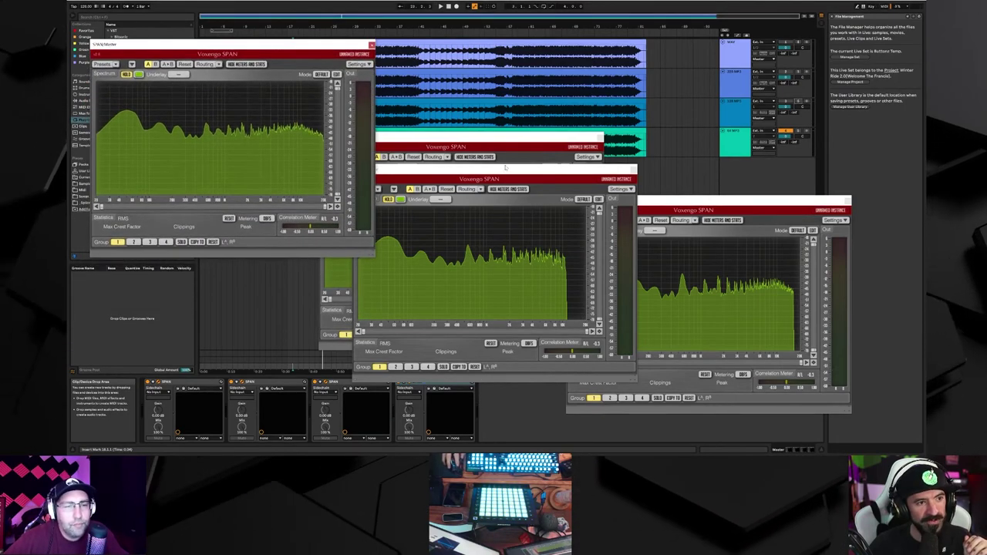
pyautogui.moveTo(494, 141); pyautogui.dragTo(504, 50)
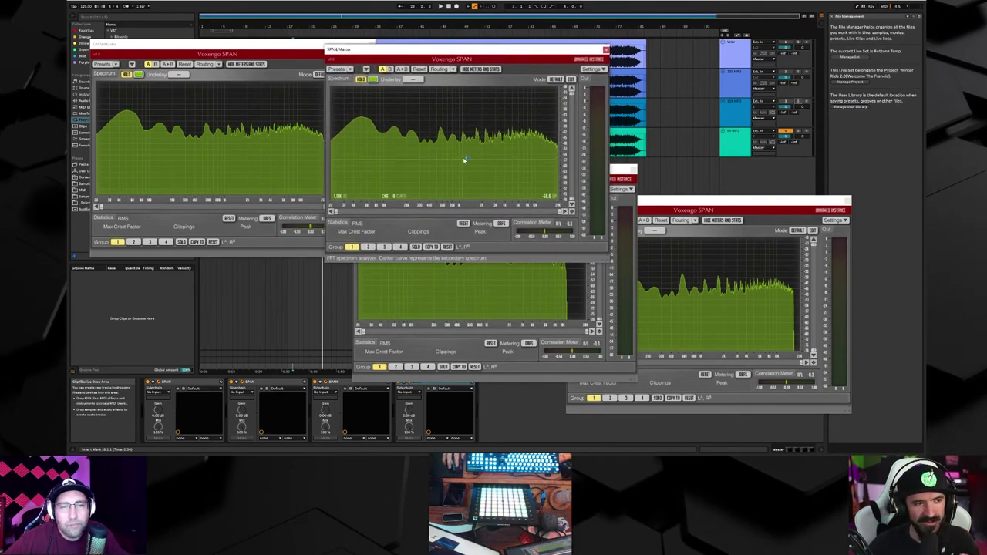
pyautogui.moveTo(456, 48); pyautogui.dragTo(458, 43)
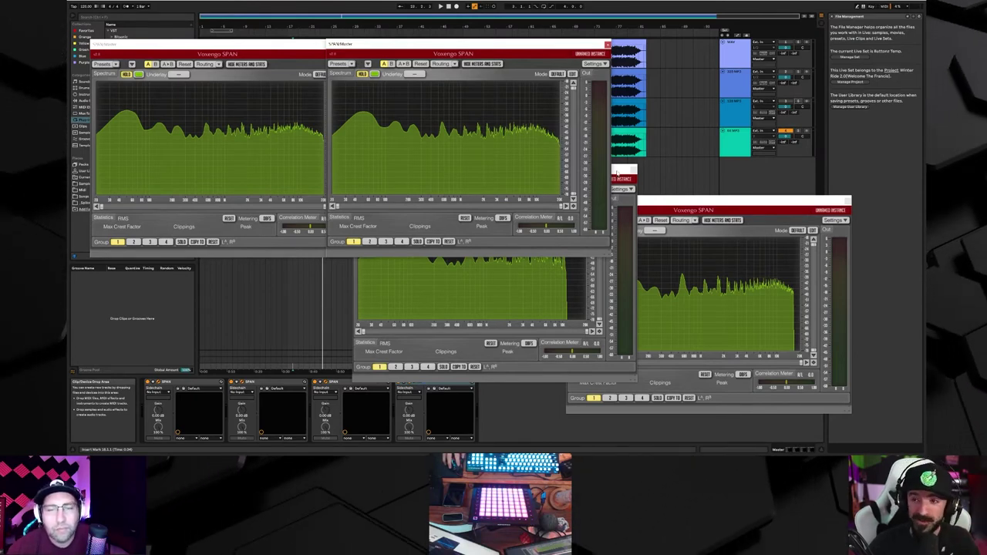
pyautogui.moveTo(619, 177); pyautogui.dragTo(876, 68)
pyautogui.click(598, 361)
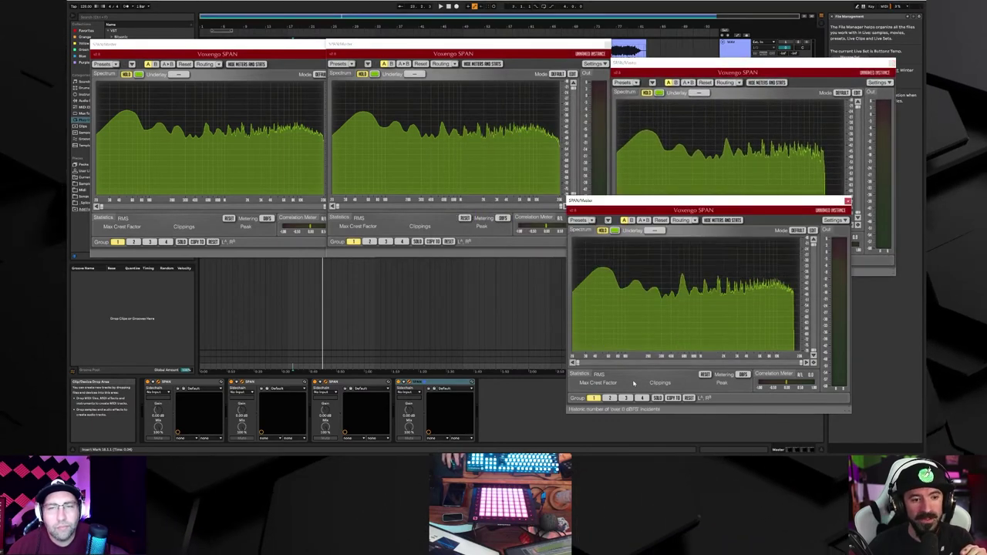
pyautogui.moveTo(696, 199); pyautogui.dragTo(210, 205)
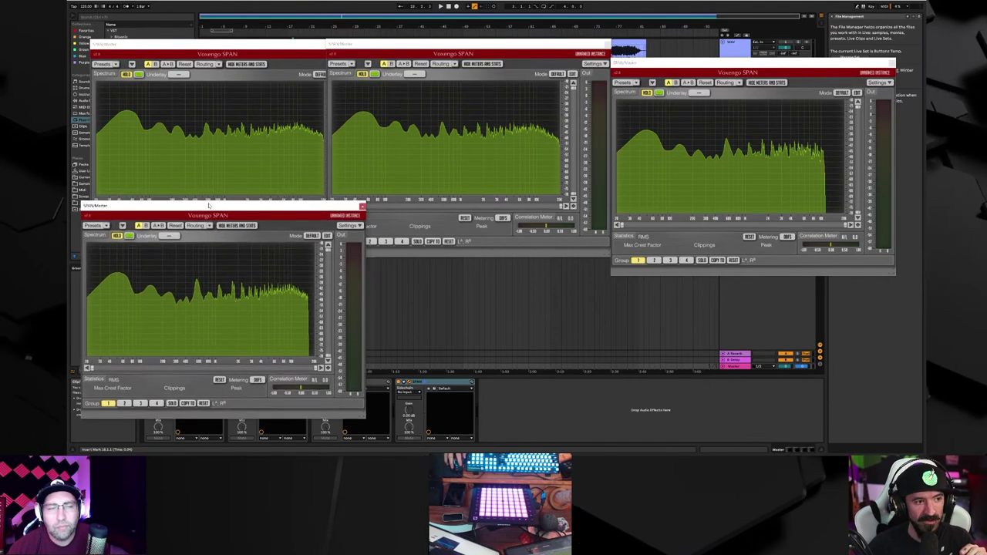
pyautogui.moveTo(797, 65); pyautogui.dragTo(503, 207)
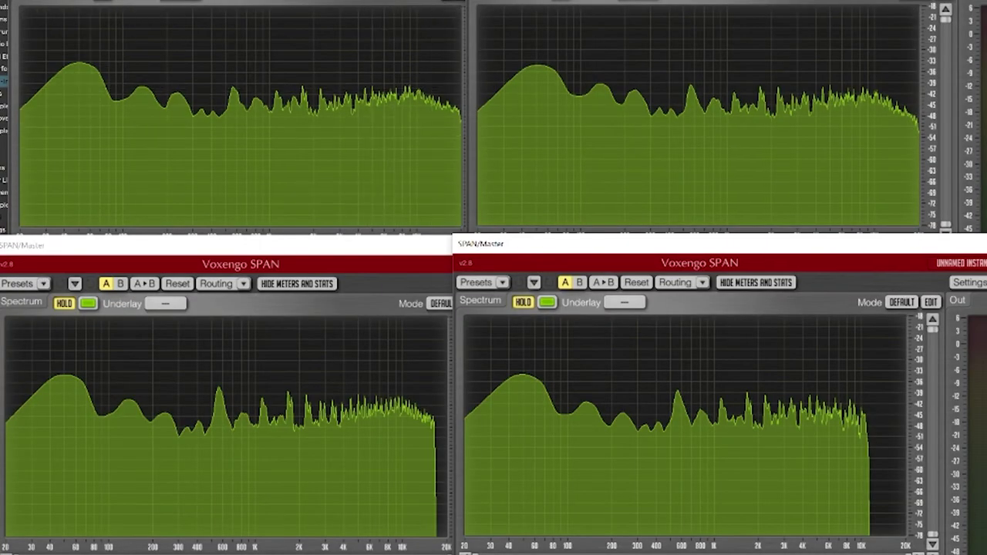
# Bring each of the four SPAN windows to the front in turn to compare the high-frequency ends of their spectra
pyautogui.click(231, 3)
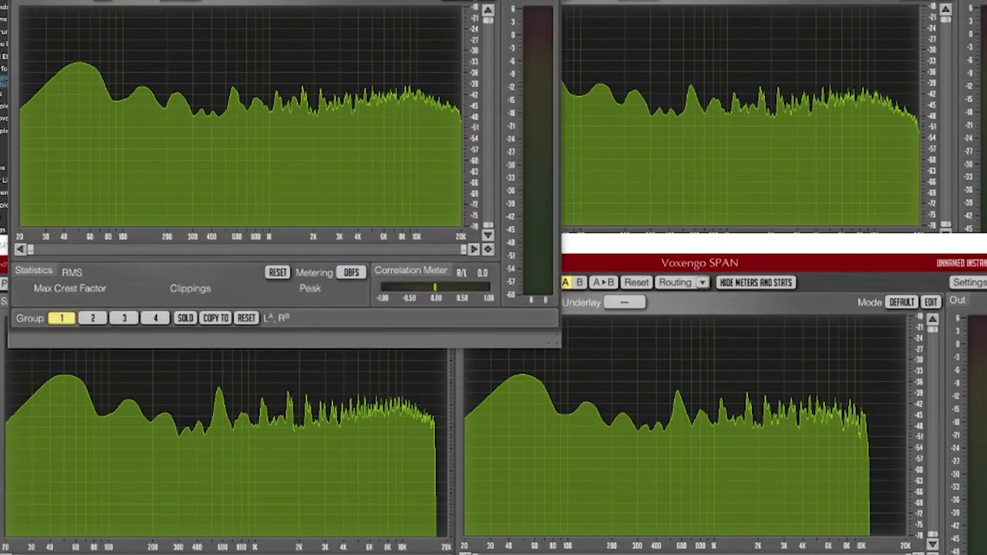
pyautogui.click(717, 2)
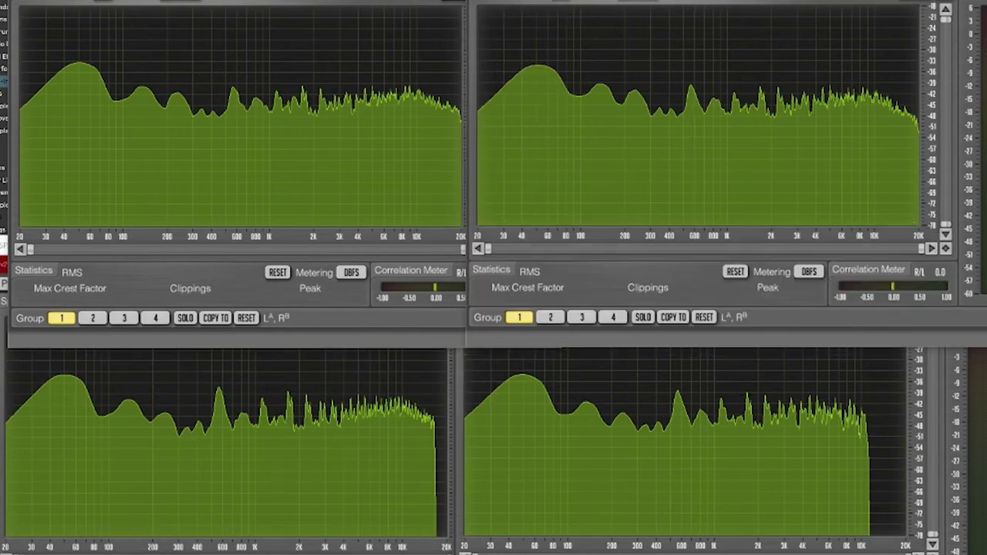
pyautogui.click(223, 444)
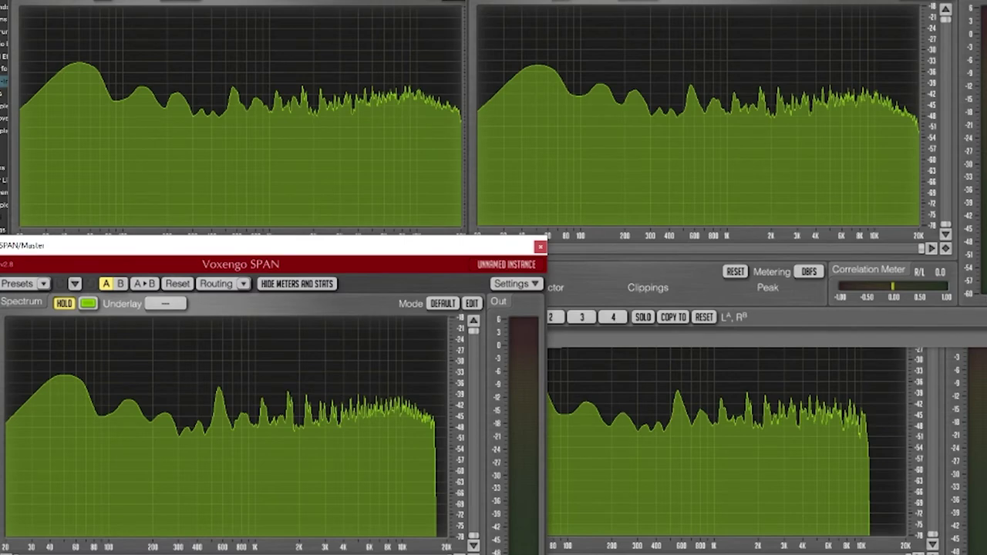
pyautogui.click(695, 447)
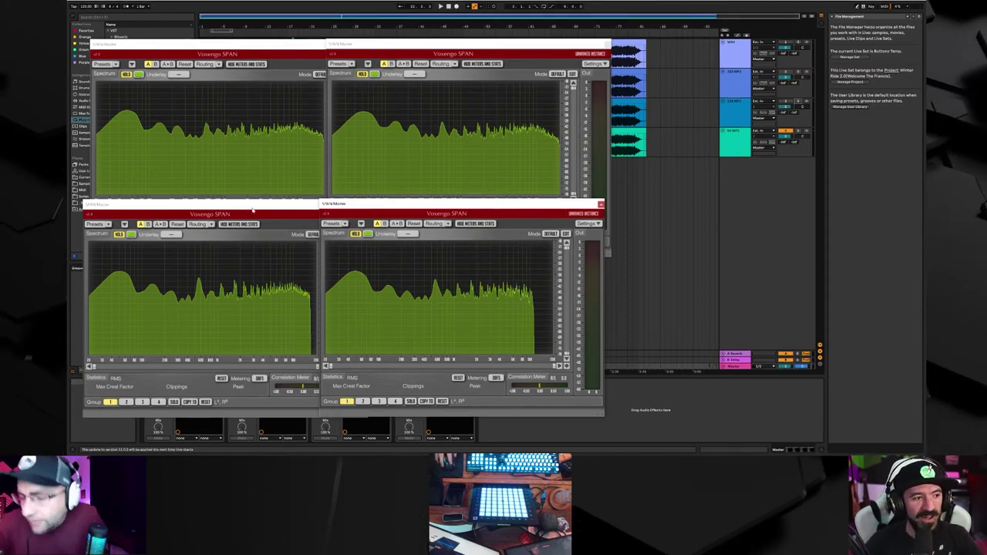
# Move the third track's SPAN window up over the second track's window to compare their spectra closely
pyautogui.moveTo(253, 210); pyautogui.dragTo(309, 215)
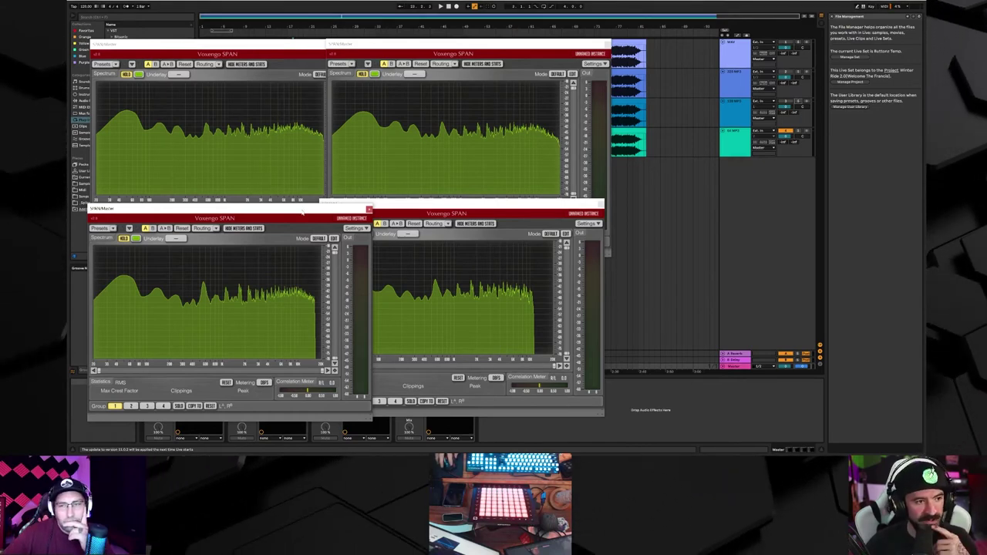
pyautogui.moveTo(302, 217); pyautogui.dragTo(606, 90)
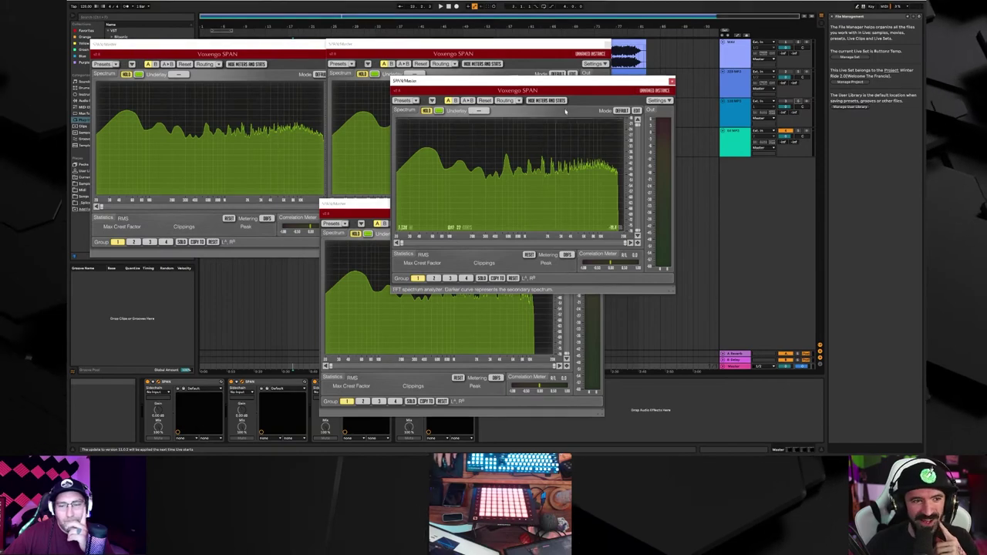
# Align the third track's SPAN window over the second track's and over the first track's window to compare their high-frequency ends
pyautogui.moveTo(597, 78); pyautogui.dragTo(532, 78)
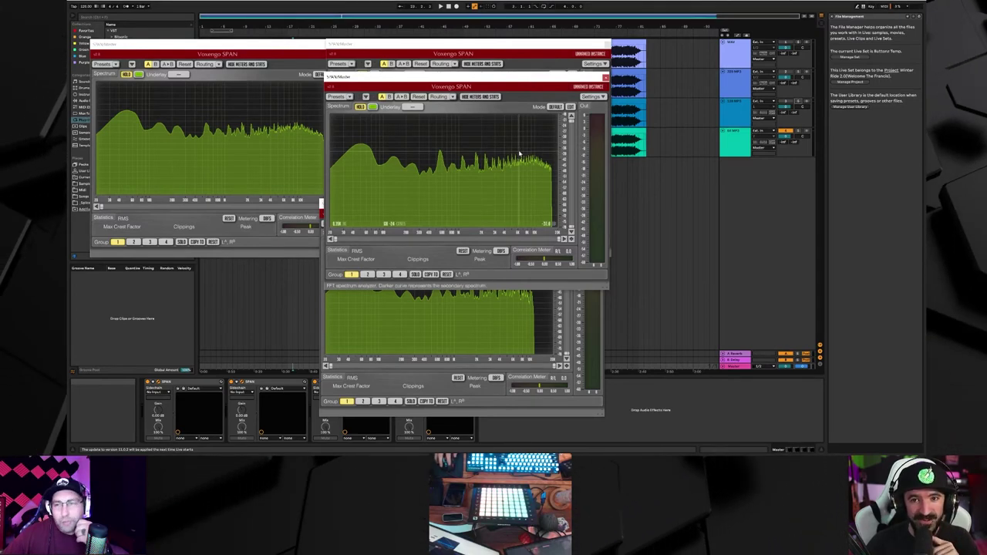
pyautogui.moveTo(536, 81); pyautogui.dragTo(306, 145)
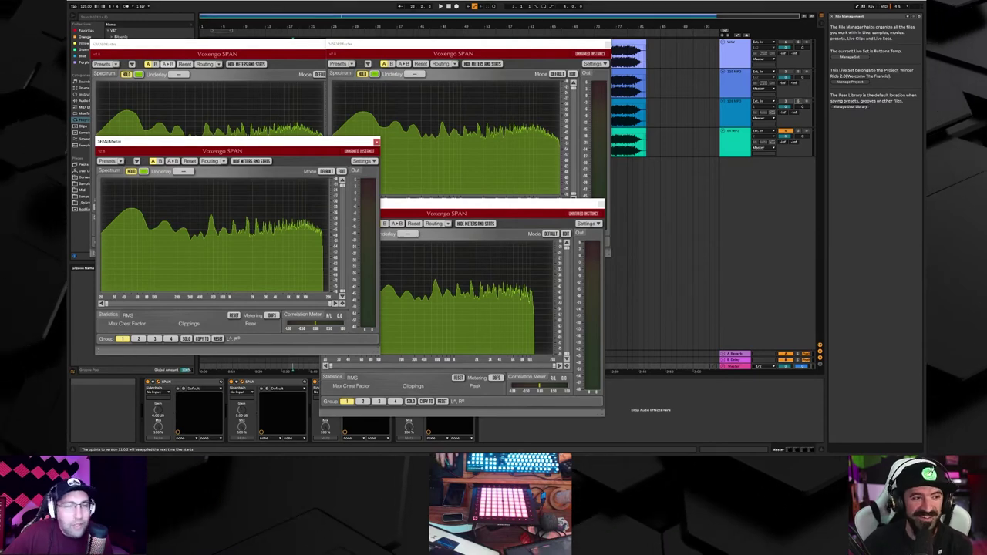
pyautogui.moveTo(293, 143); pyautogui.dragTo(307, 50)
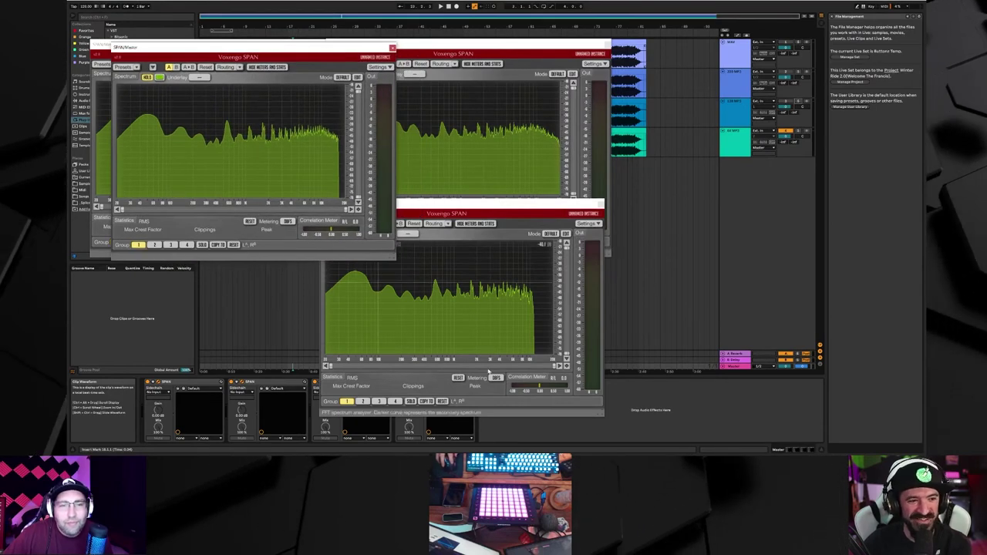
# Move the fourth track's SPAN window clear of the others and place the third track's window beside it to compare their high-frequency cutoffs
pyautogui.moveTo(550, 205); pyautogui.dragTo(677, 101)
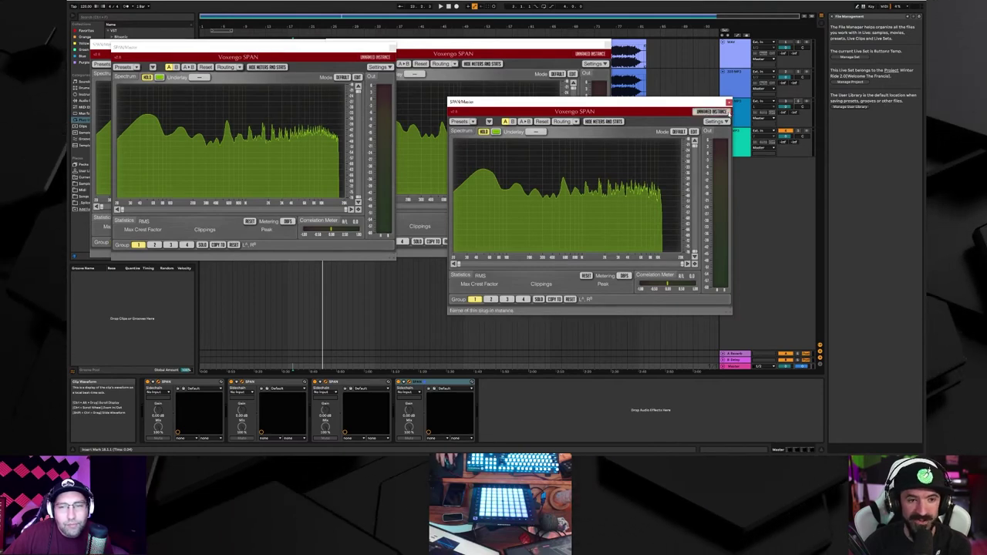
pyautogui.moveTo(313, 49); pyautogui.dragTo(534, 73)
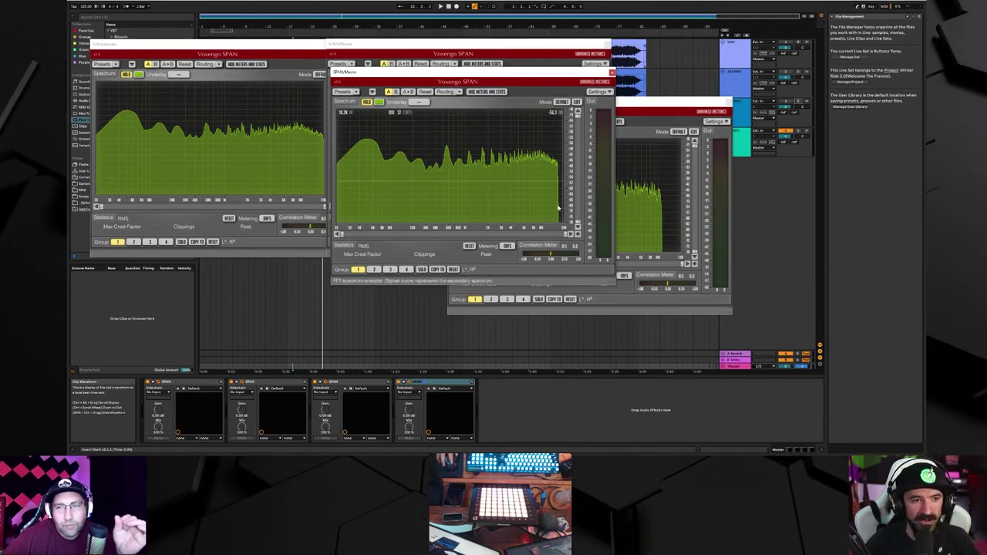
pyautogui.moveTo(503, 79); pyautogui.dragTo(370, 100)
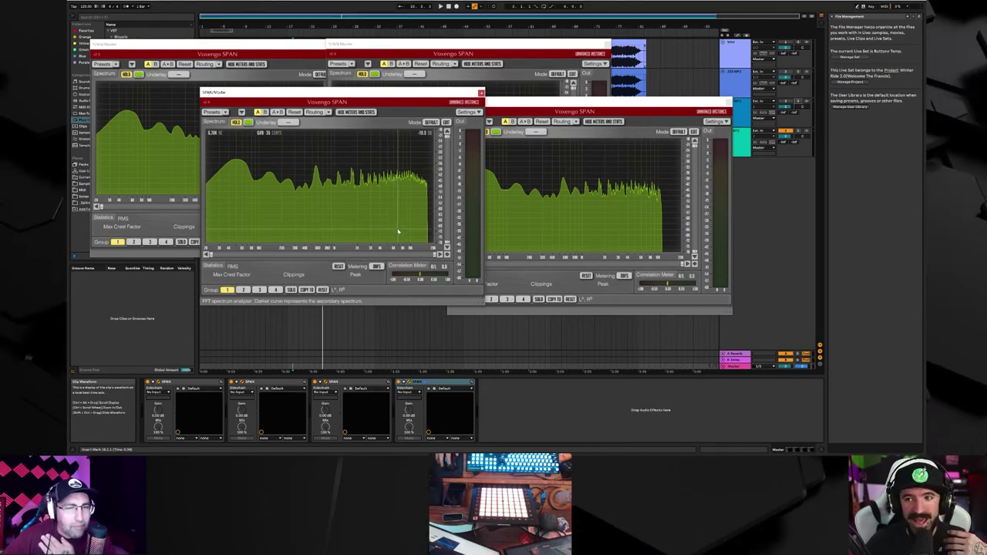
pyautogui.moveTo(423, 100); pyautogui.dragTo(476, 159)
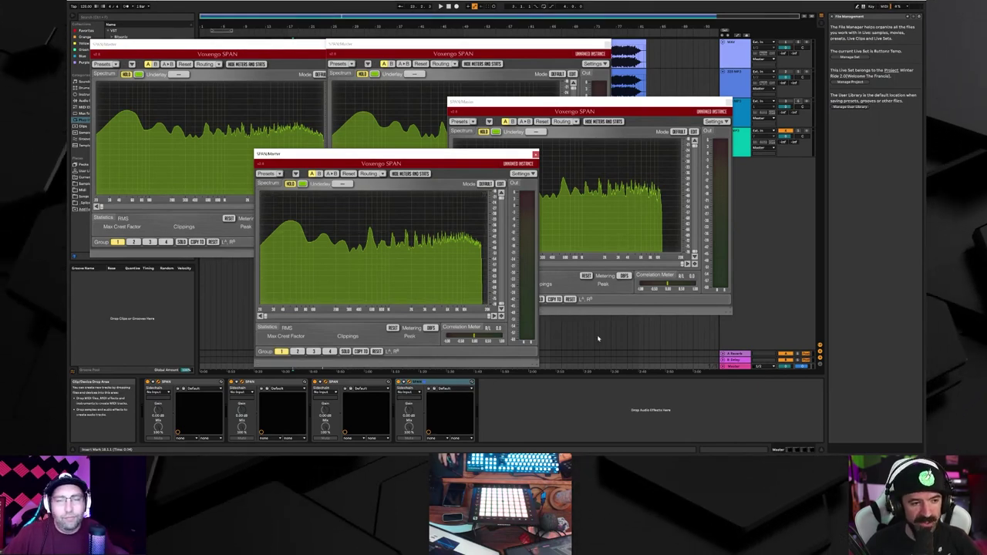
pyautogui.moveTo(440, 158); pyautogui.dragTo(406, 108)
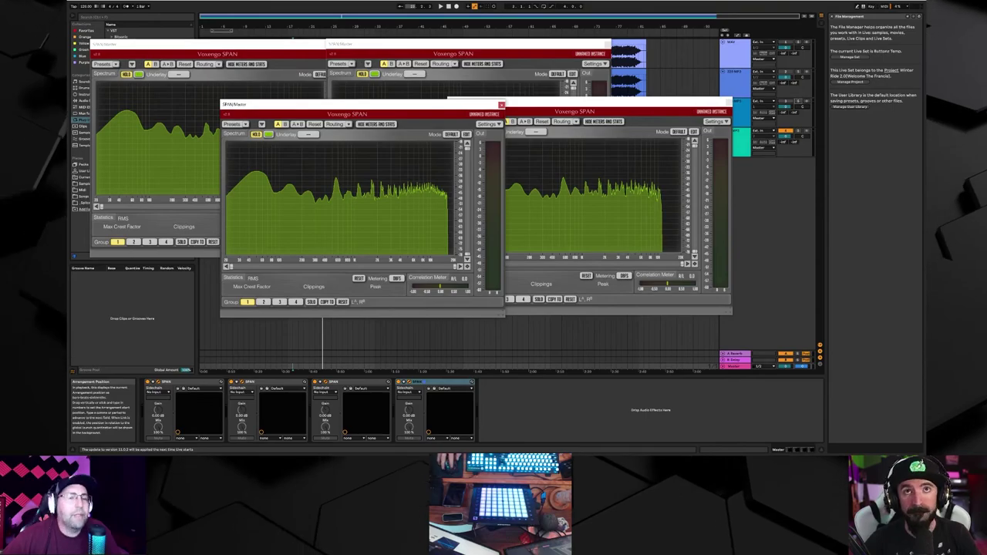
pyautogui.click(412, 6)
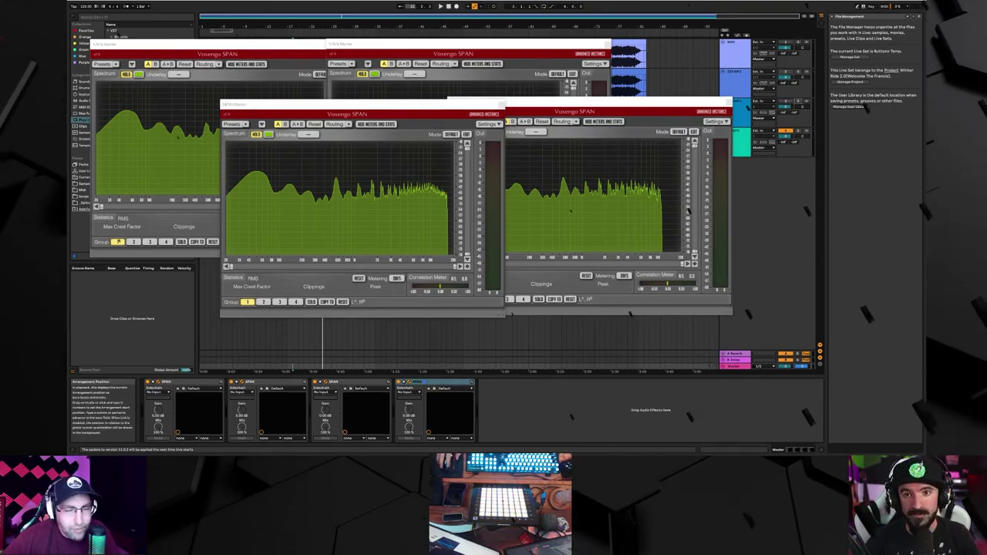